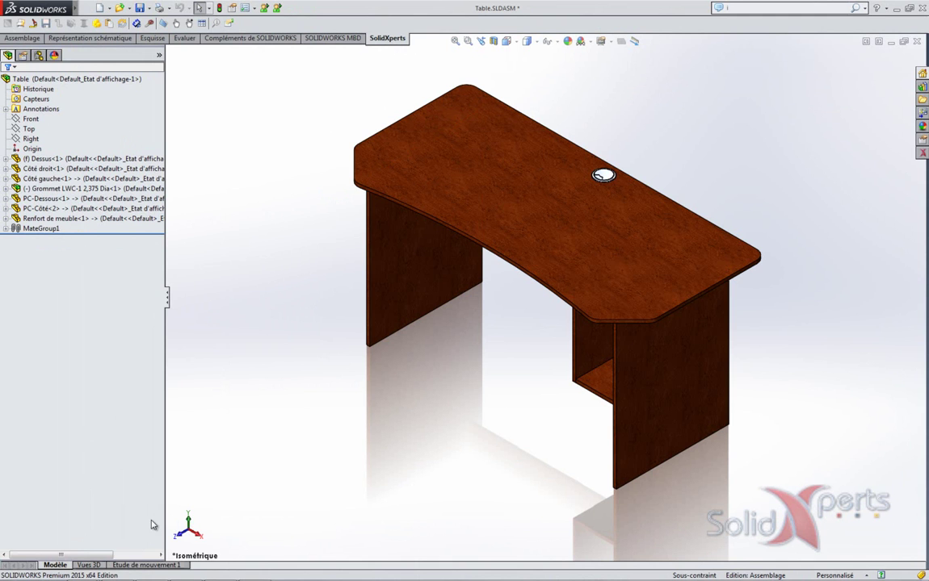
Review the exported file names in the C:\DXF folder and return to the Table assembly.
mouse_move(82, 575)
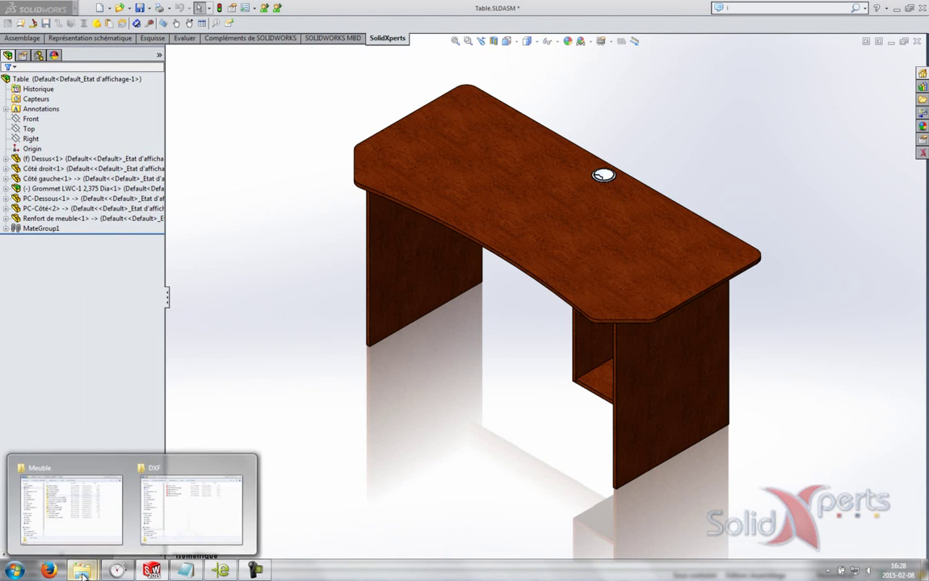
left_click(186, 499)
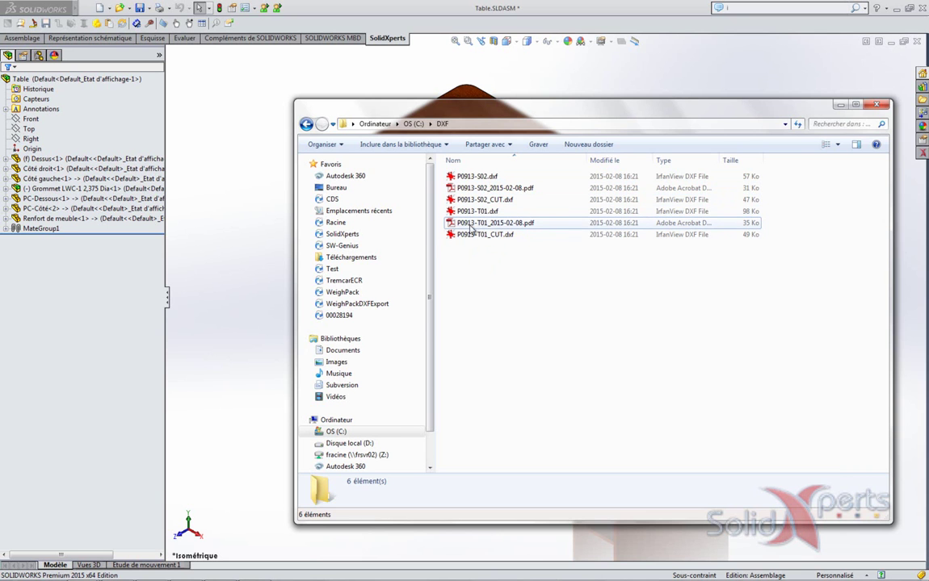
left_click(260, 209)
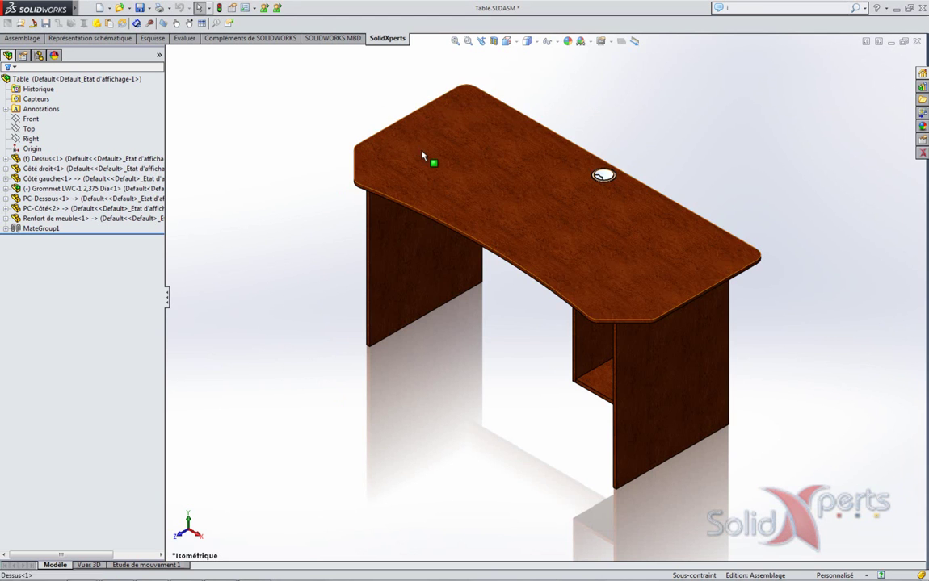
Open the Dessus tabletop part from the assembly, check its PartNo custom property, and close the part without changes.
left_click(436, 121)
left_click(451, 88)
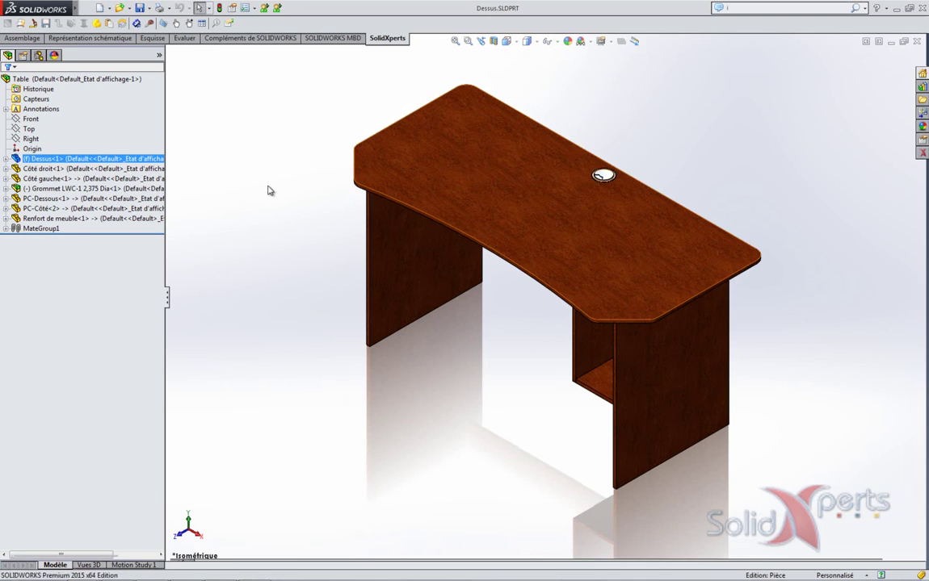
left_click(231, 8)
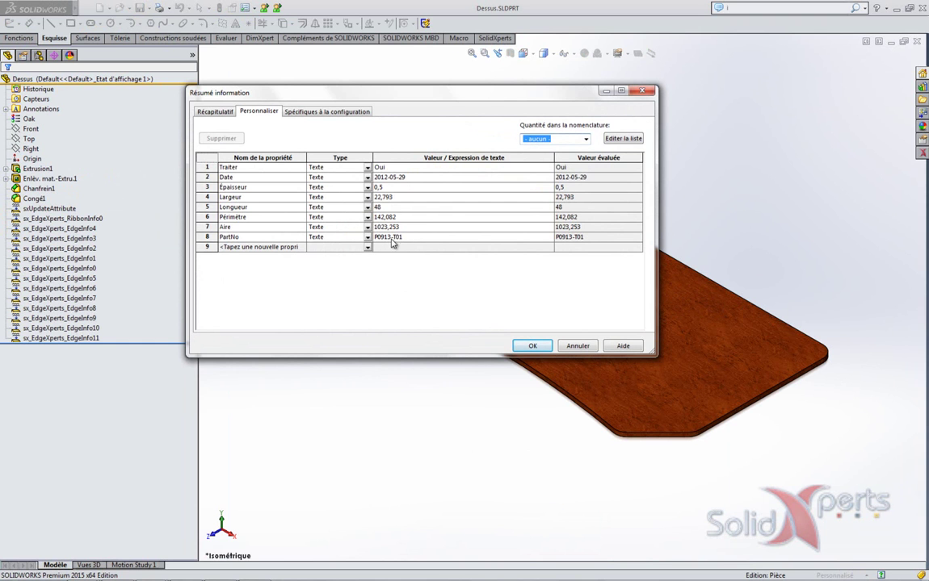
left_click(577, 345)
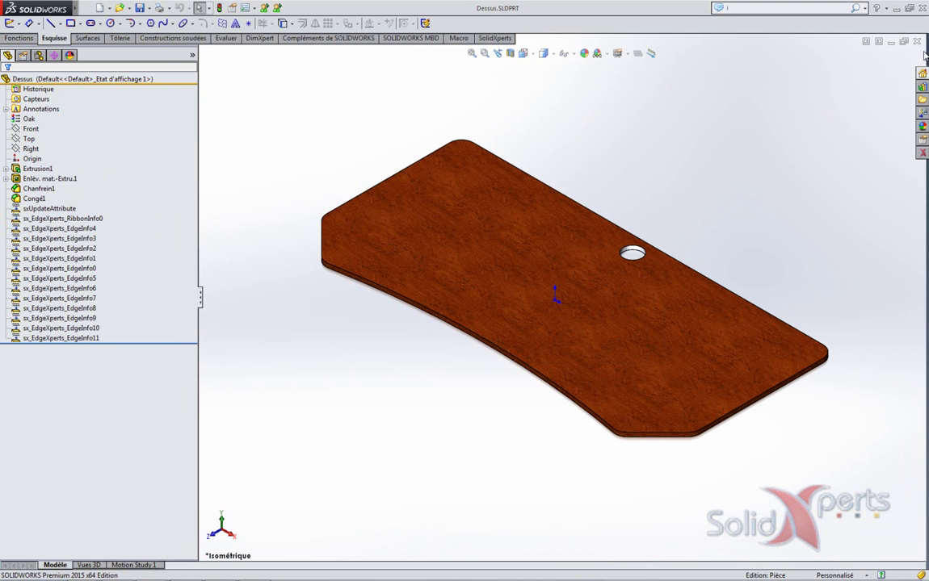
left_click(917, 43)
Open the Côté droit side panel part, check its PartNo custom property without changes, and return to the assembly.
left_click(402, 244)
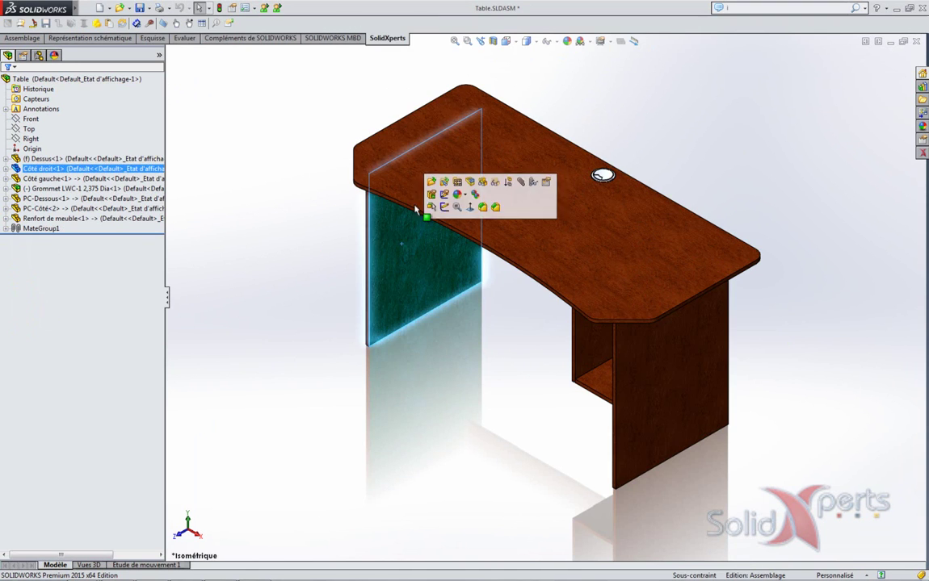
left_click(430, 185)
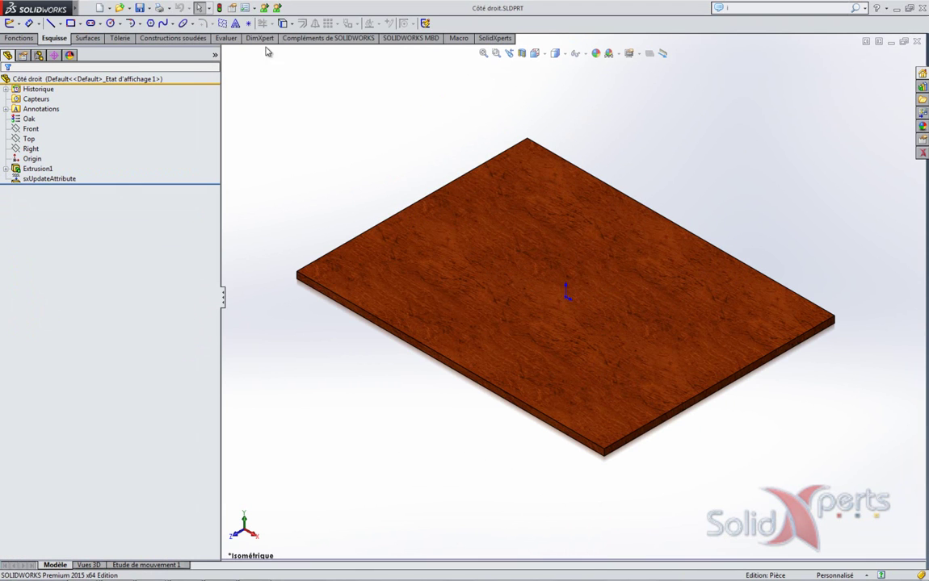
left_click(233, 8)
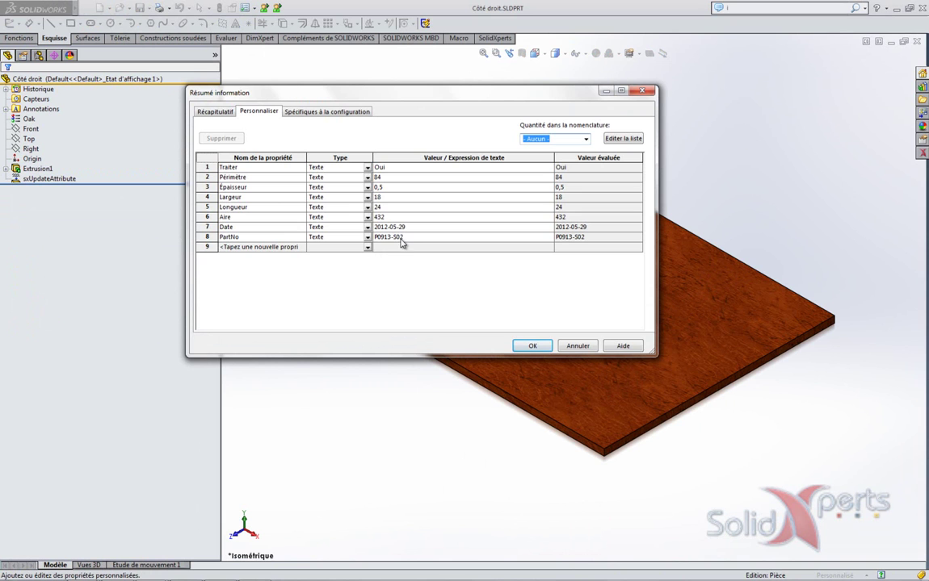
left_click(575, 345)
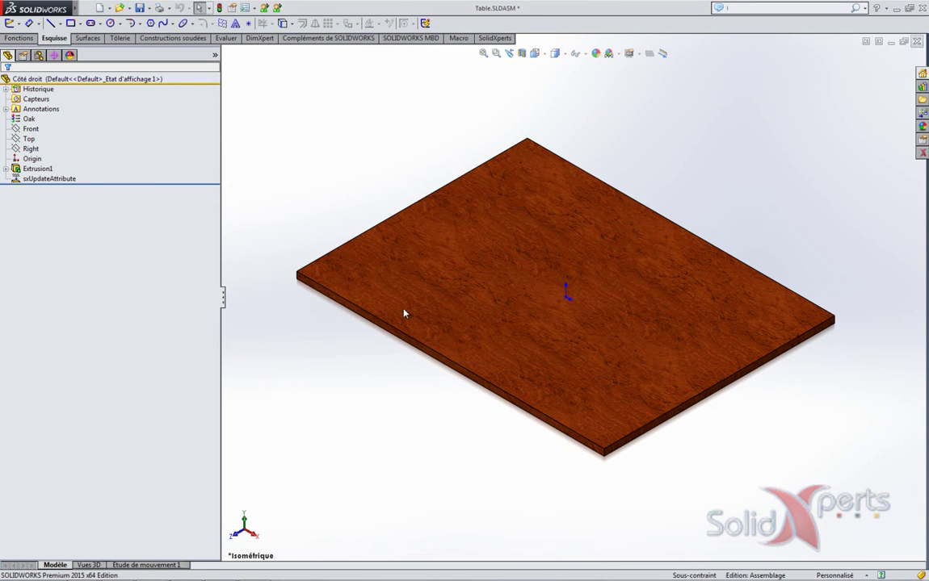
key("ctrl+Tab")
Open P0913-T01_CUT.dxf from the DXF folder in eDrawings and bring the drawing to the front.
mouse_move(81, 574)
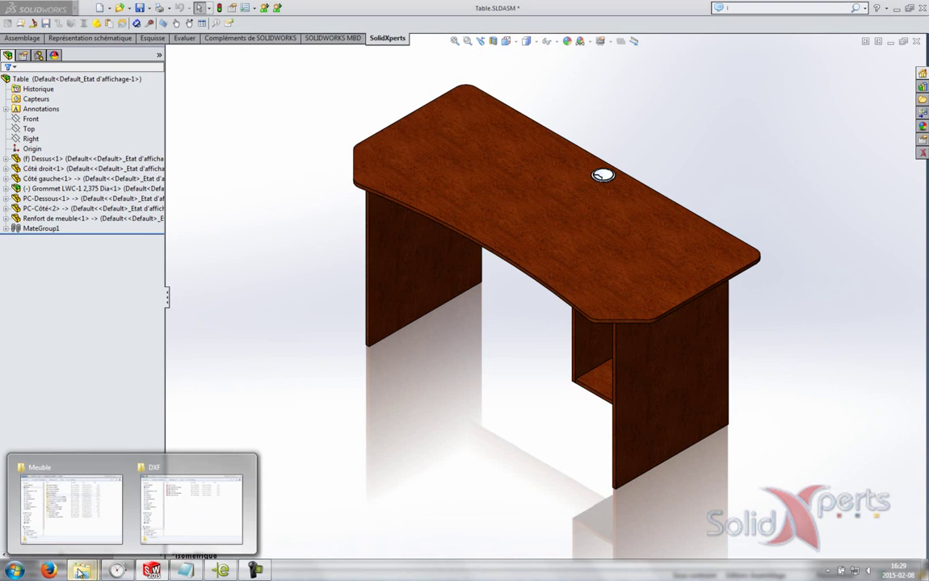
left_click(187, 519)
left_click(186, 574)
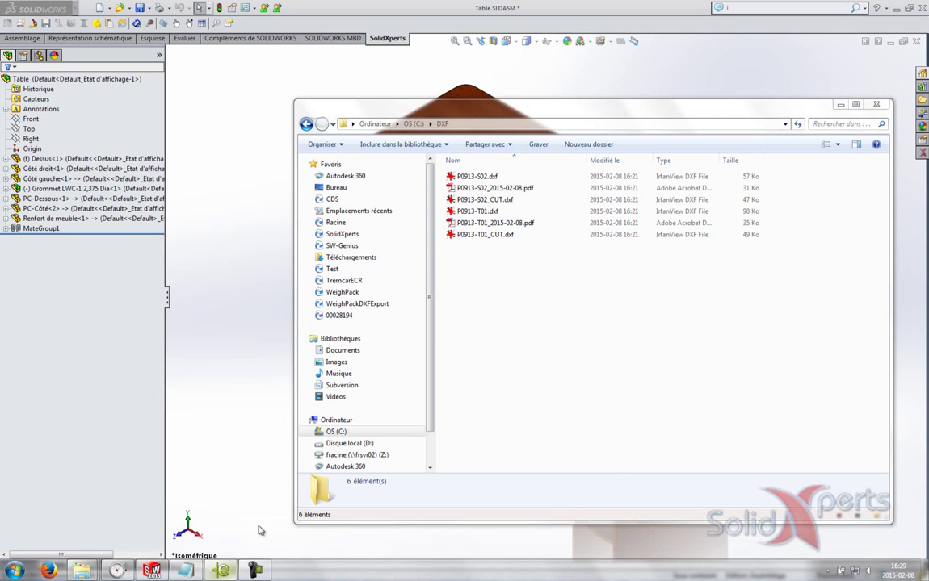
left_click(607, 262)
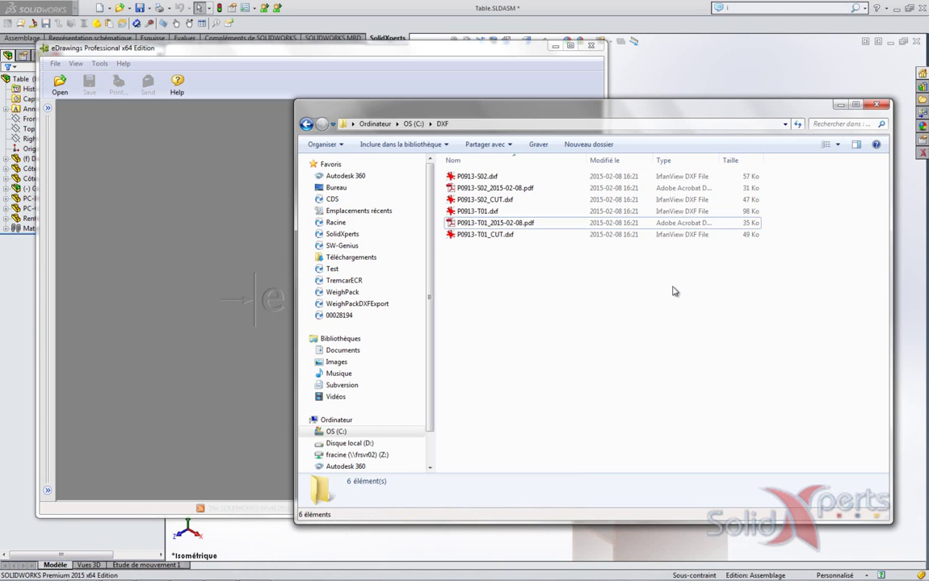
left_click(468, 212)
left_click(489, 235)
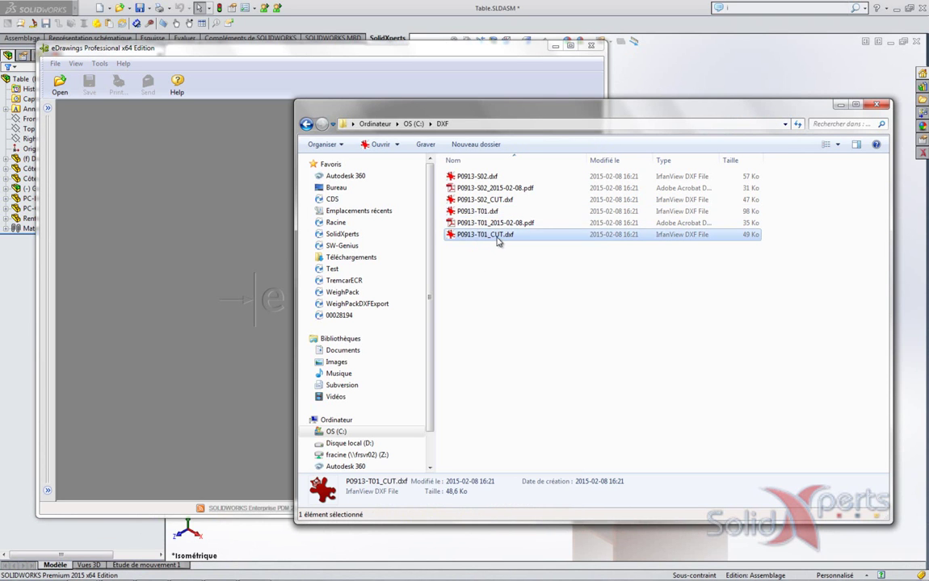
left_click_drag(489, 235, 255, 260)
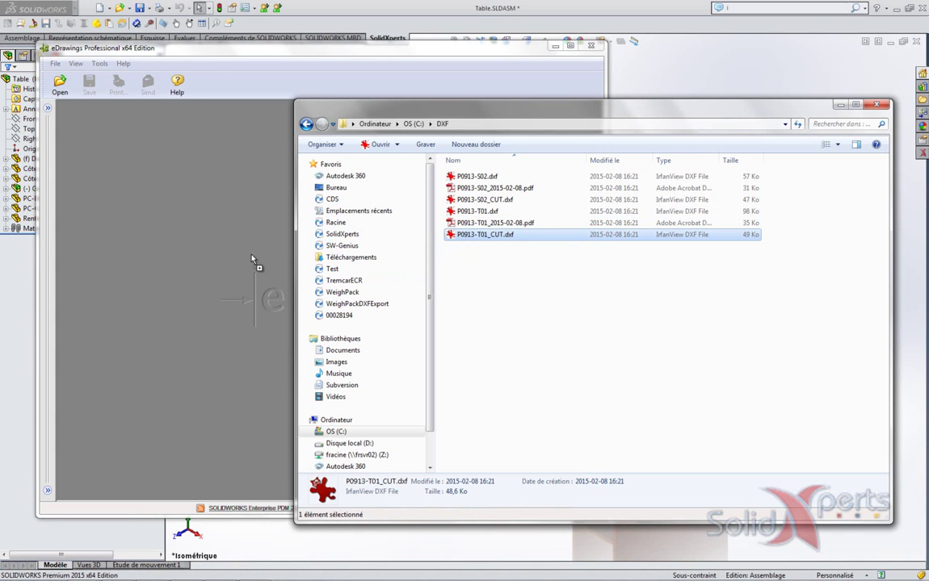
left_click(286, 57)
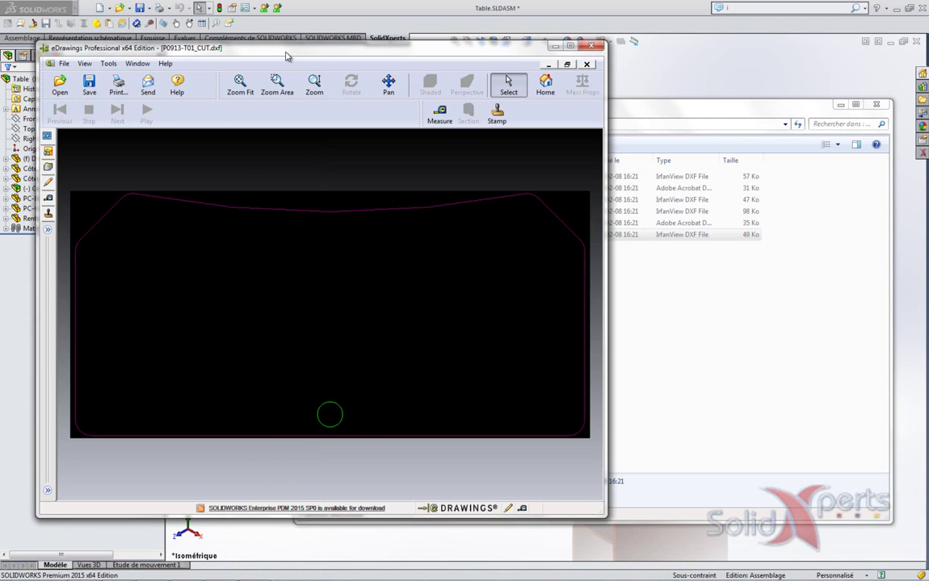
Display the cut drawing's layer list and toggle the contour layer off and back on.
left_click(48, 152)
left_click(67, 150)
left_click(66, 150)
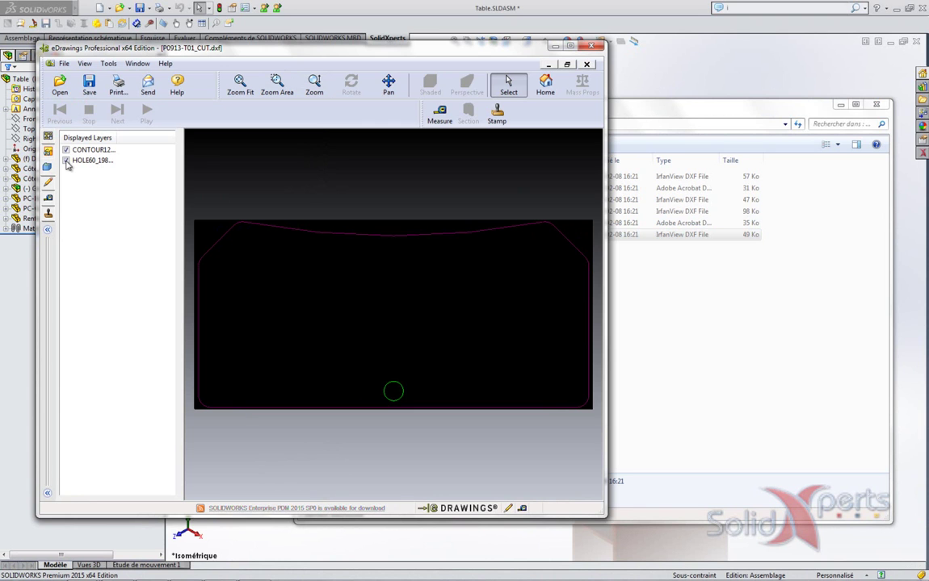
Open P0913-T01.dxf from the DXF folder in eDrawings and display its Feuille1 sheet.
left_click(607, 103)
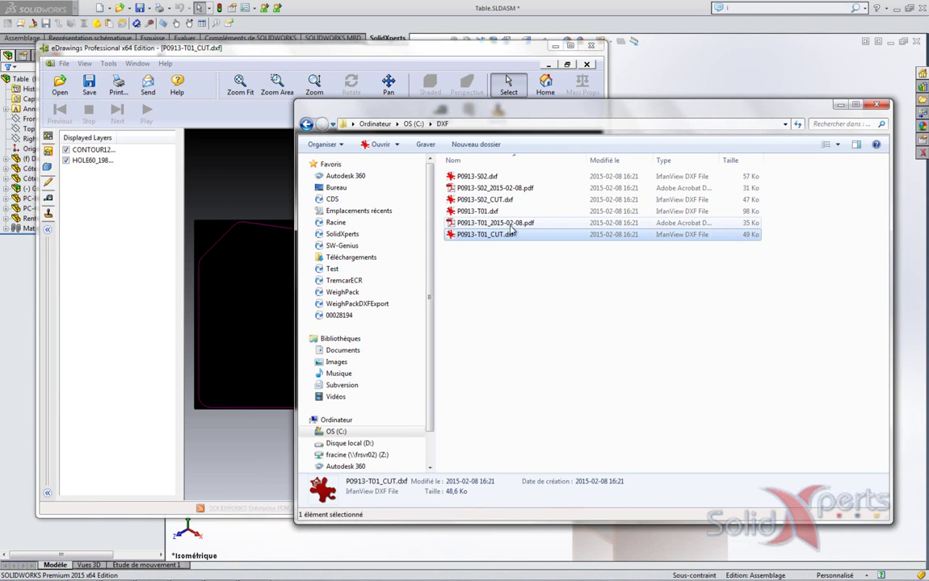
left_click_drag(492, 212, 464, 55)
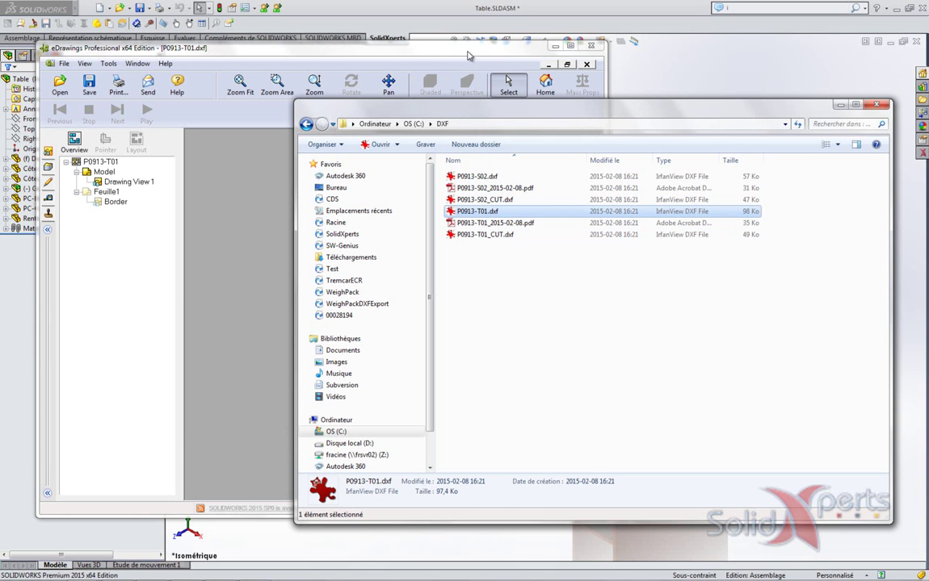
left_click(423, 50)
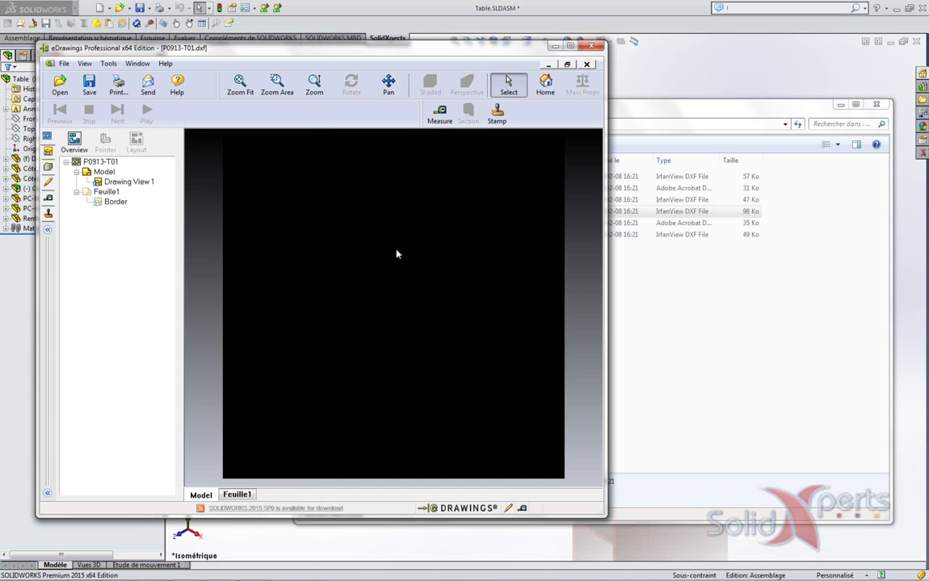
left_click(238, 494)
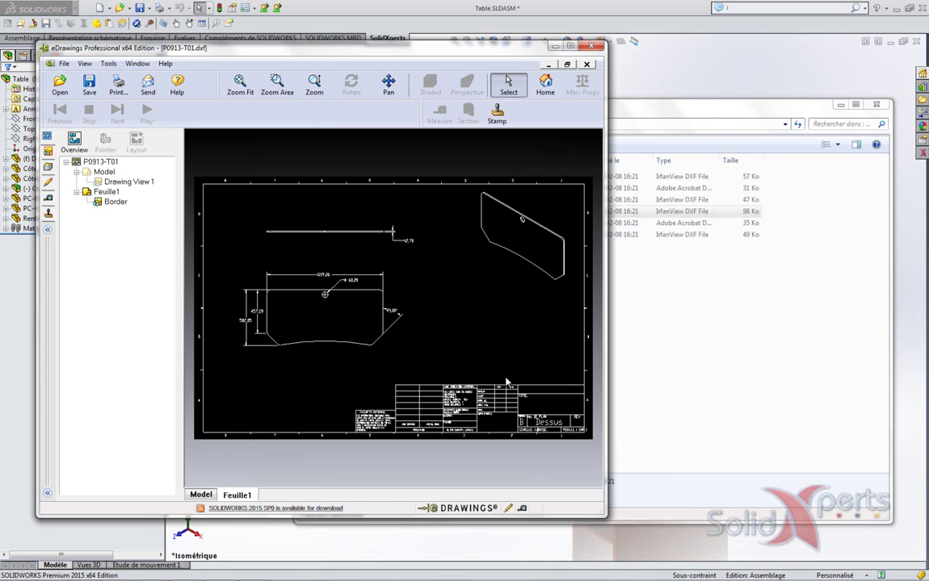
Open P0913-T01_2015-02-08.pdf from the DXF folder to view the tabletop drawing, and close it.
left_click(753, 365)
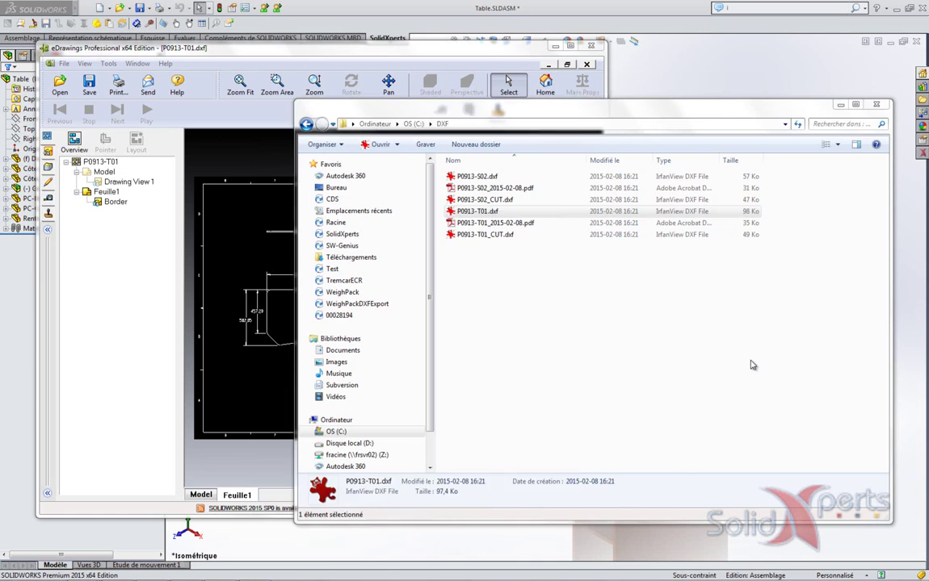
double_click(492, 223)
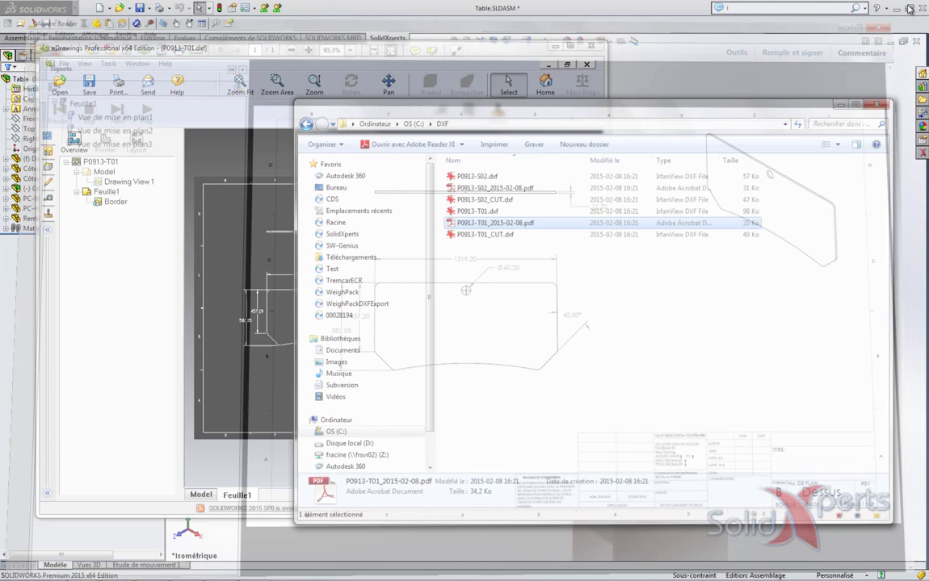
left_click(921, 5)
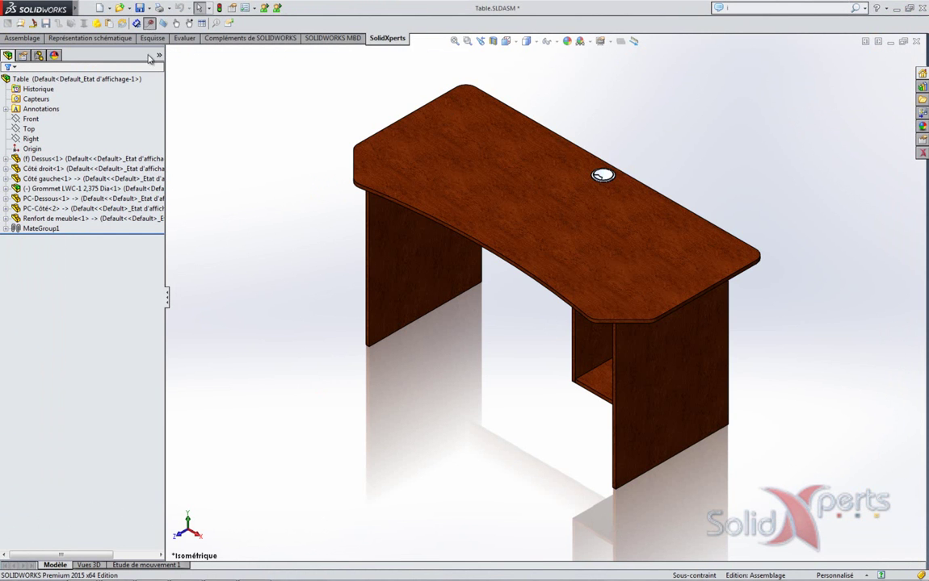
Start DécoupeXperts on the Table assembly and display its export options.
left_click(136, 24)
left_click(82, 419)
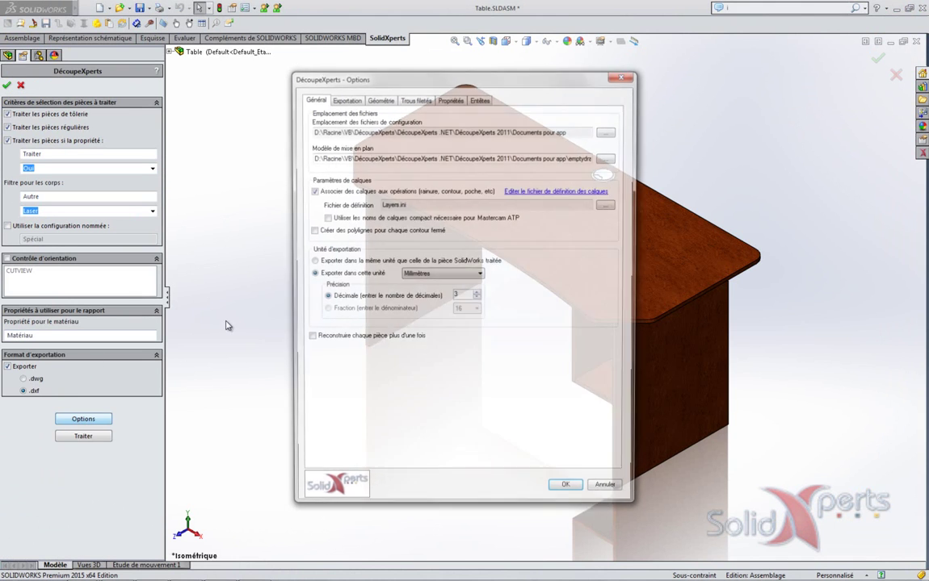
left_click(345, 98)
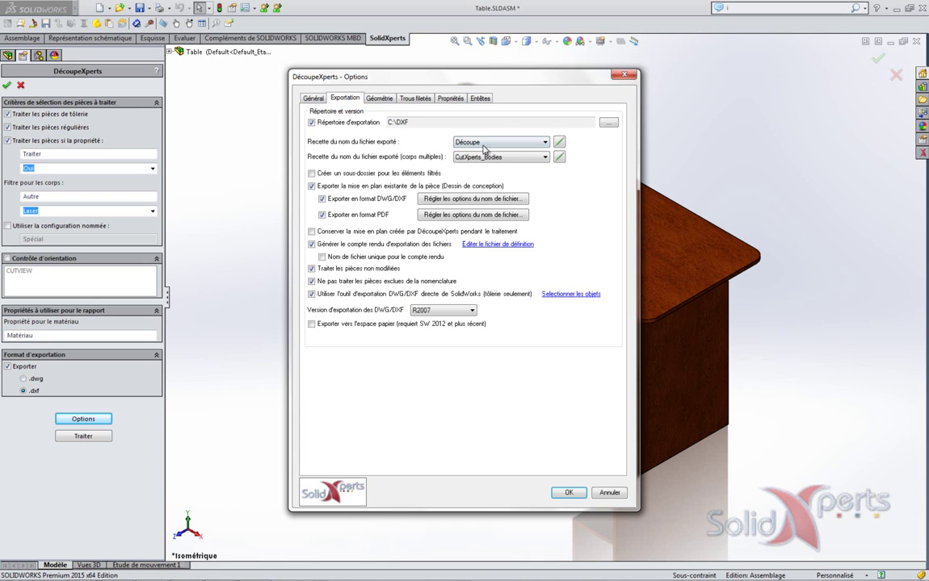
Examine the Découpe file name recipe and its available information types in the recipe manager, and close it without saving changes.
left_click(558, 142)
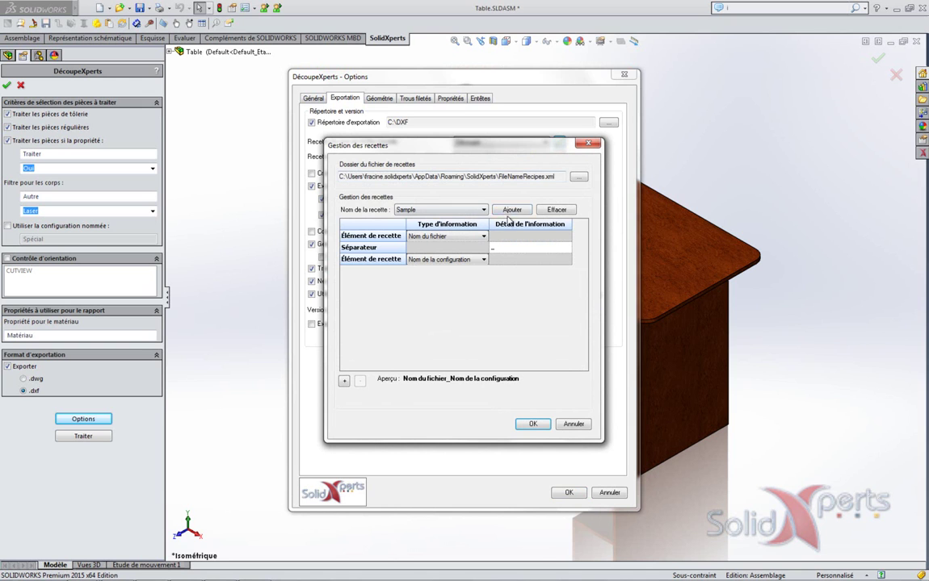
left_click(457, 210)
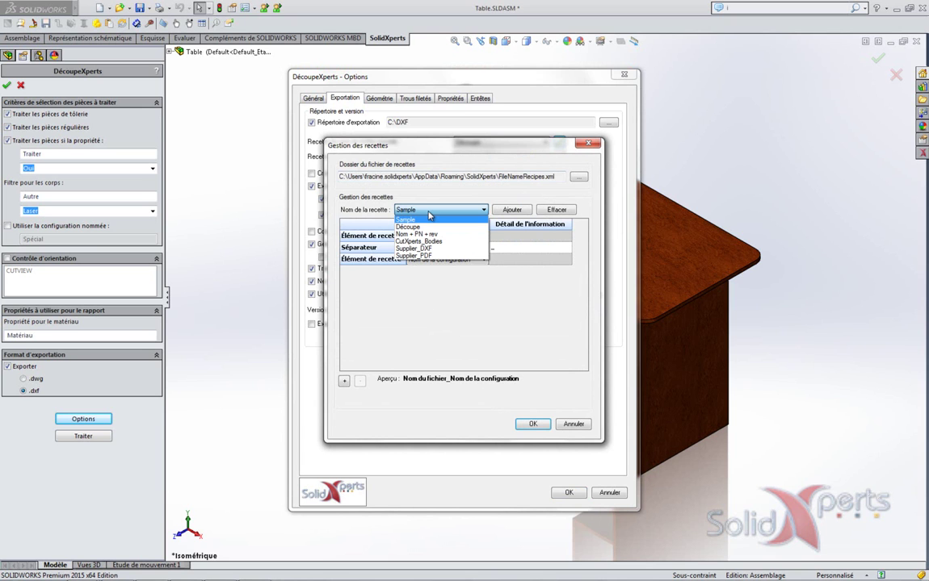
left_click(407, 227)
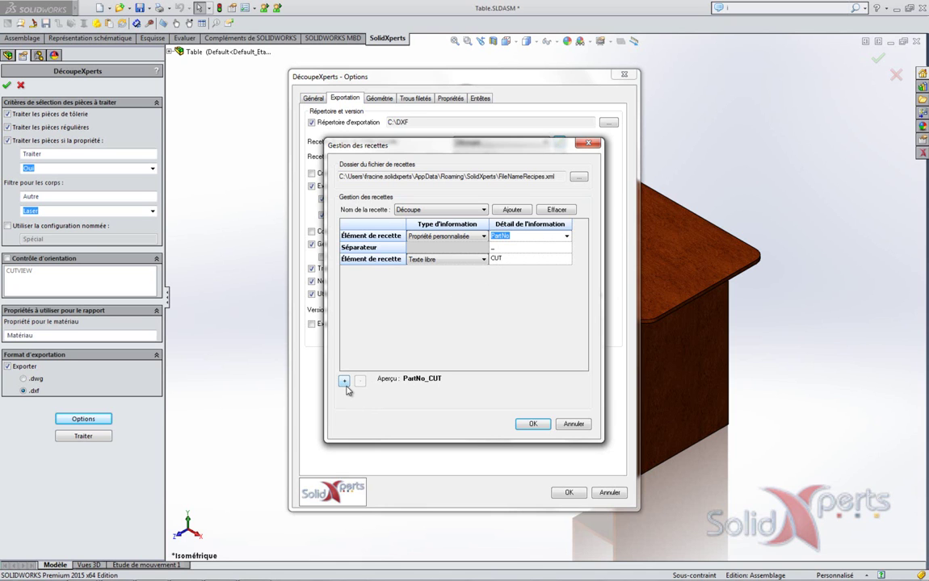
left_click(483, 235)
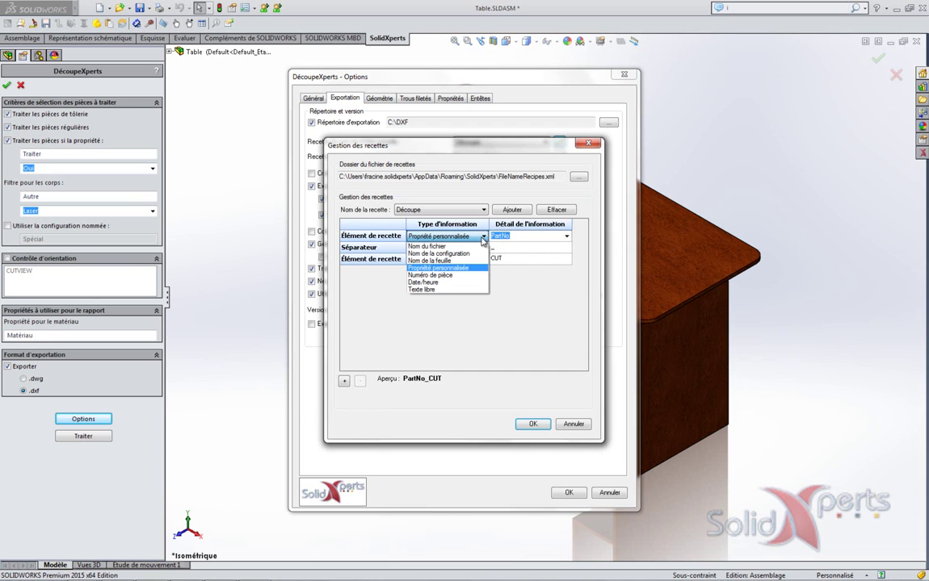
left_click(483, 237)
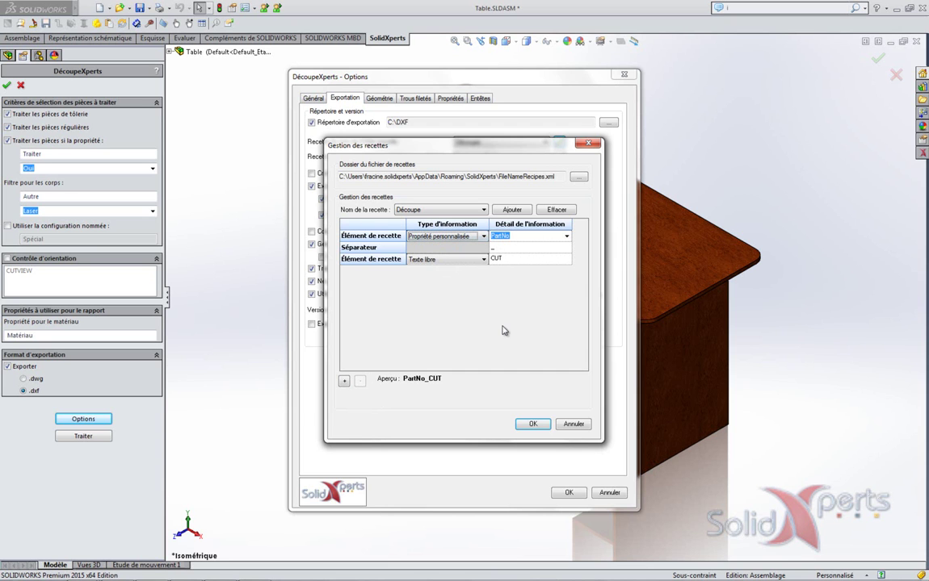
left_click(574, 425)
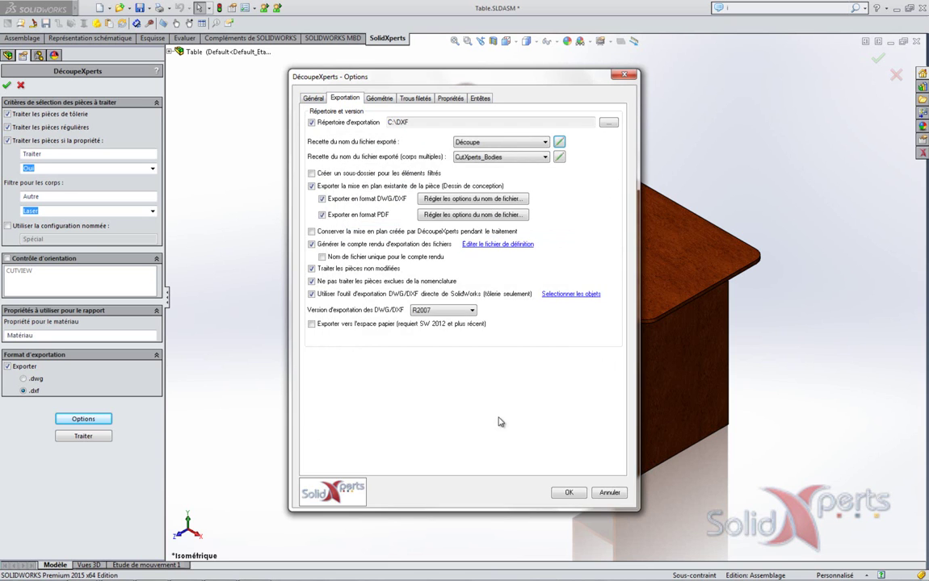
Bring up the DXF folder again to compare the exported file names with the naming recipe.
mouse_move(200, 578)
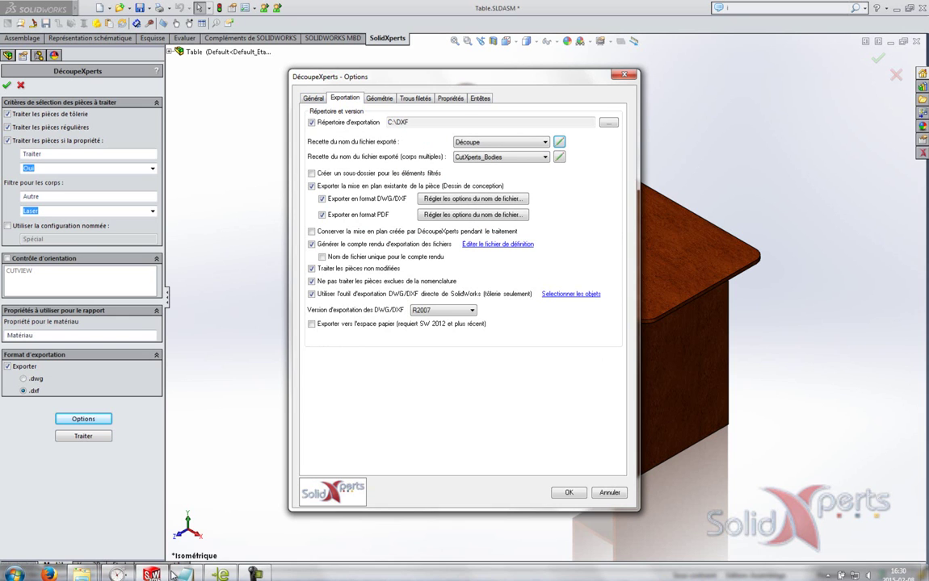
mouse_move(171, 574)
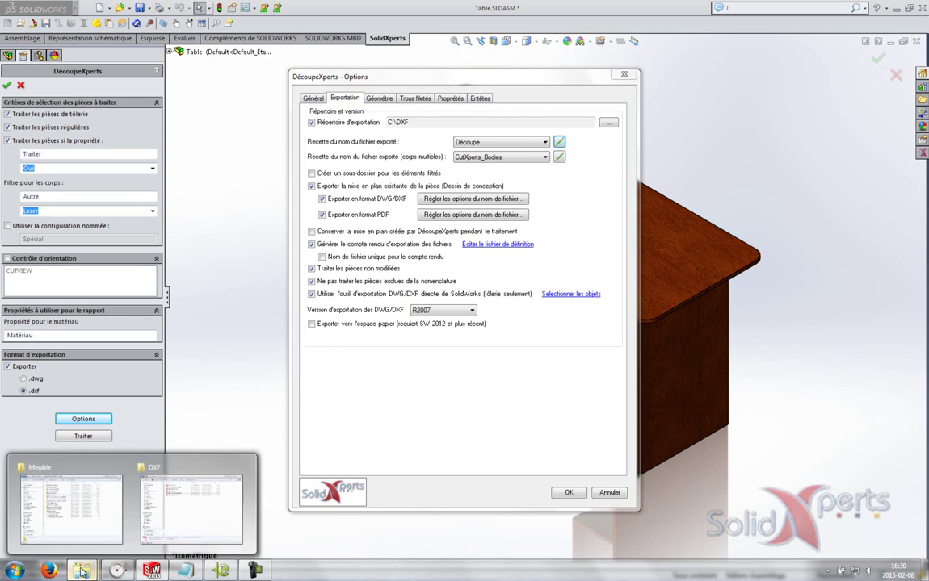
left_click(161, 456)
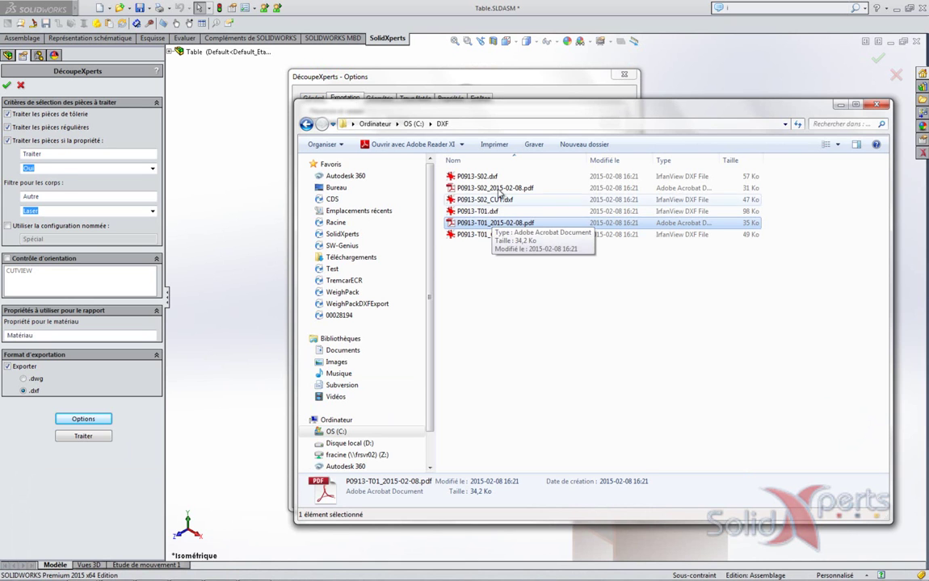
Examine the Supplier_DXF file name recipe used for the DWG/DXF drawing export, and close its options without saving changes.
left_click(491, 82)
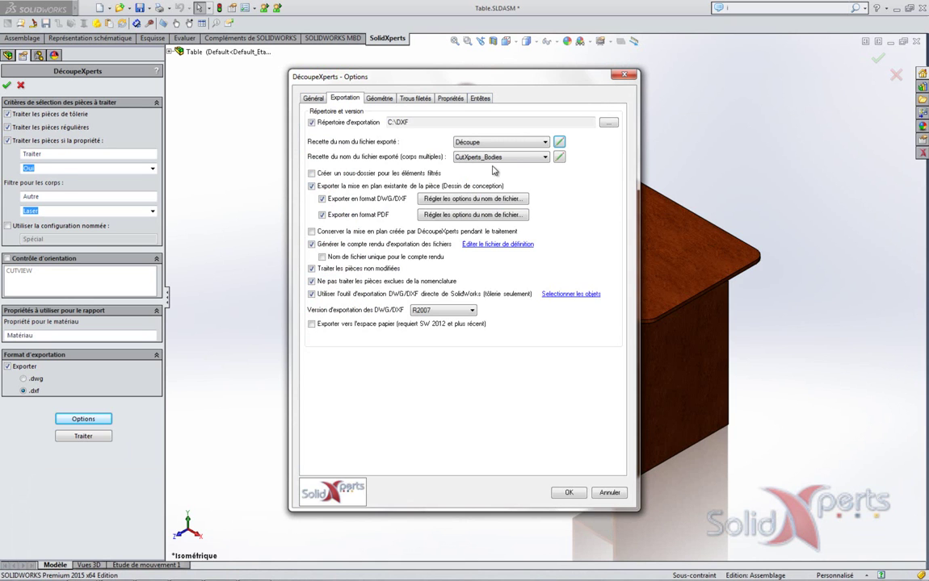
left_click(441, 202)
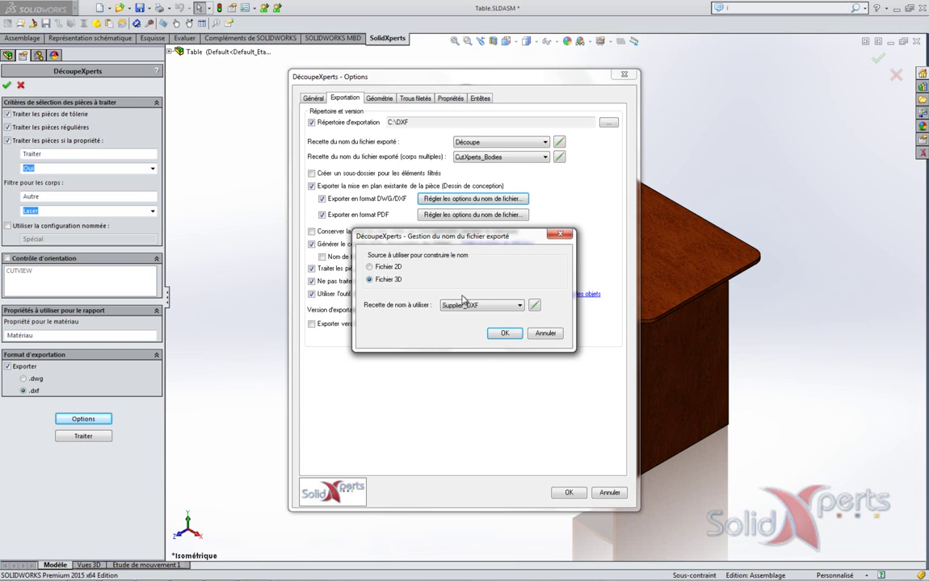
left_click(534, 305)
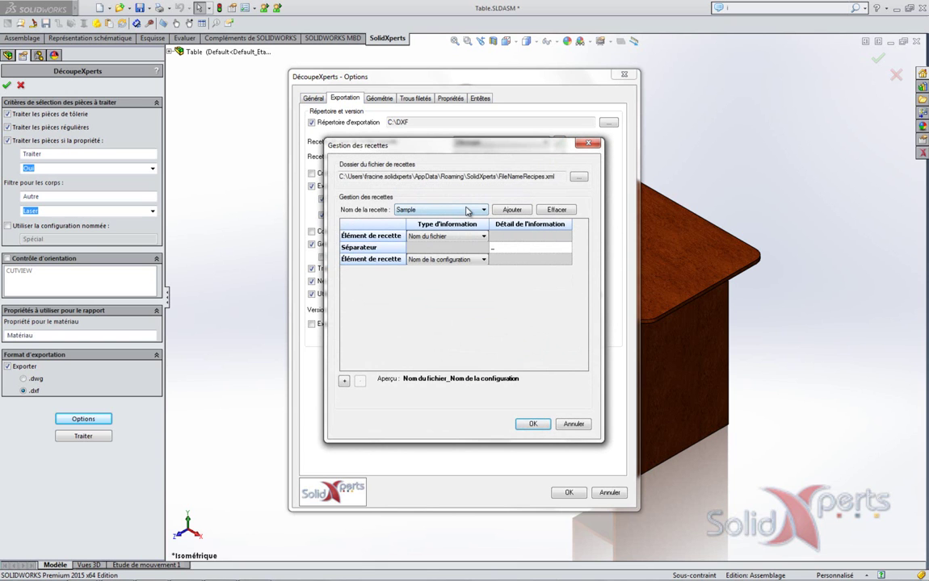
left_click(424, 210)
left_click(437, 228)
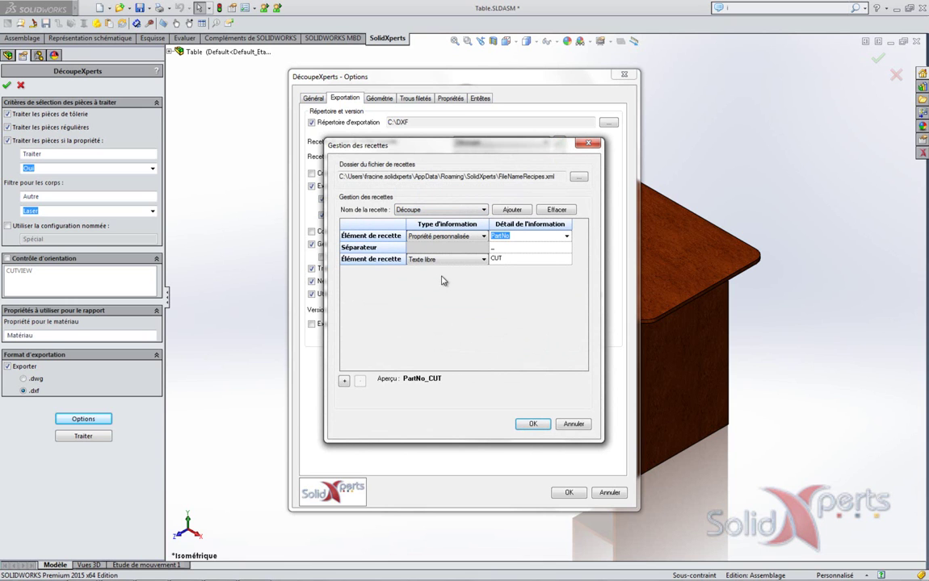
left_click(442, 210)
left_click(442, 250)
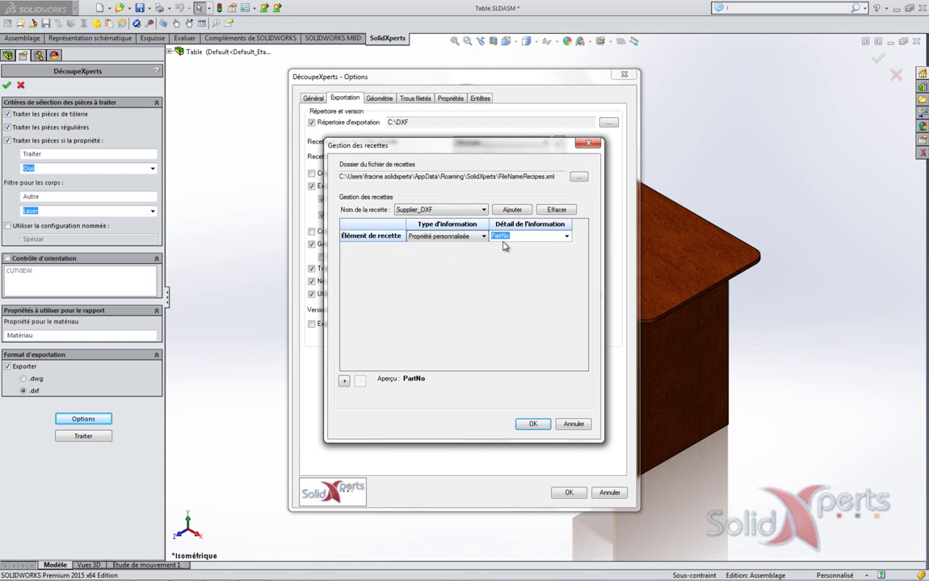
left_click(574, 426)
left_click(546, 333)
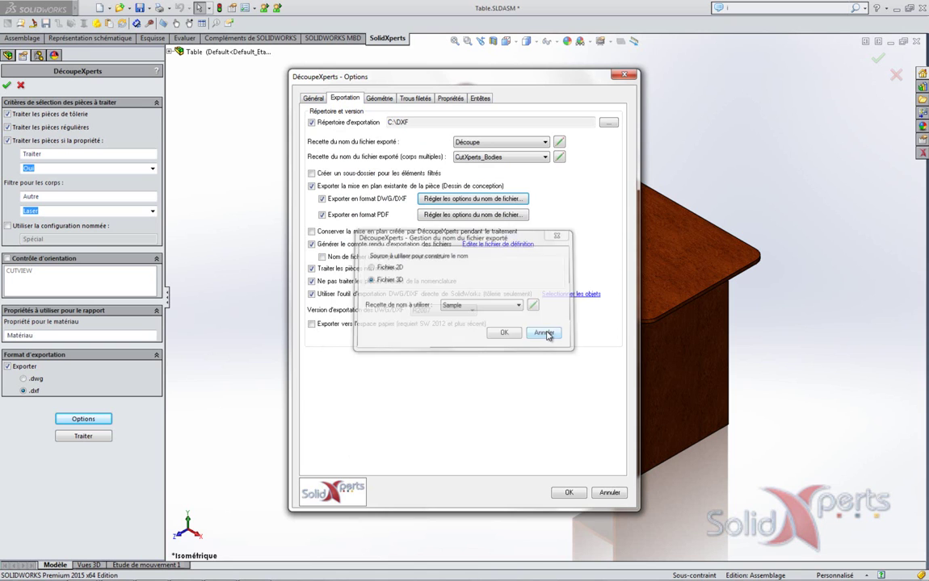
Examine the Supplier_PDF recipe in the file name options of the PDF drawing export, and return to the export options.
left_click(441, 216)
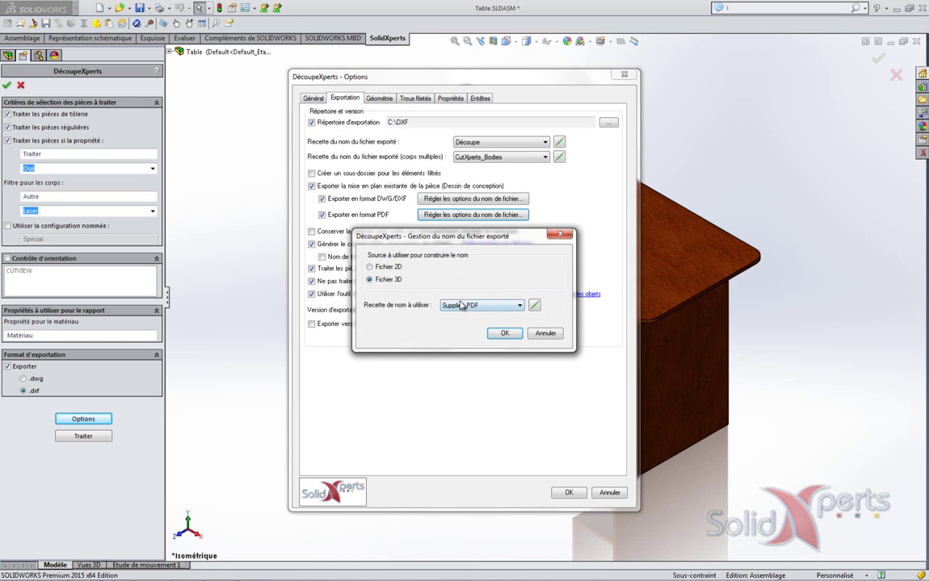
left_click(518, 306)
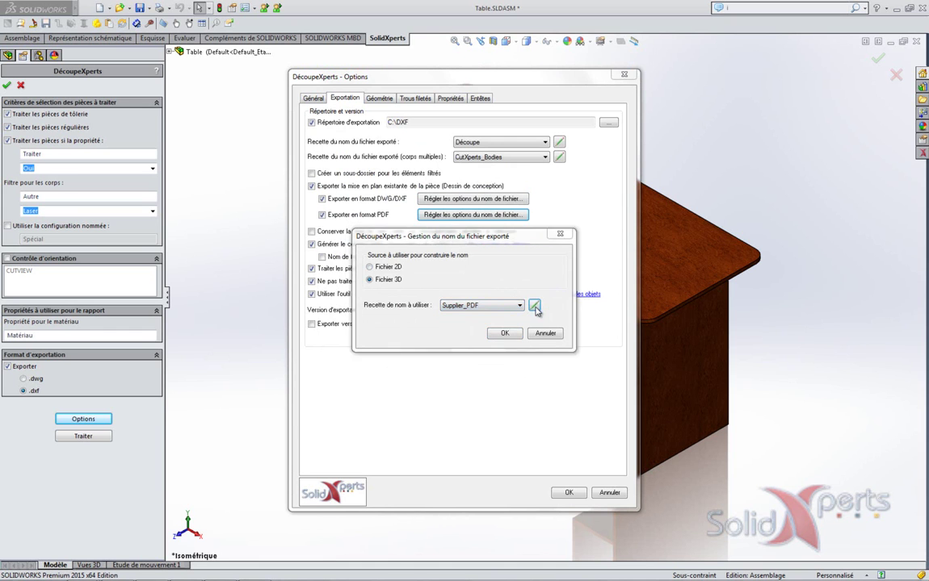
left_click(534, 307)
left_click(424, 211)
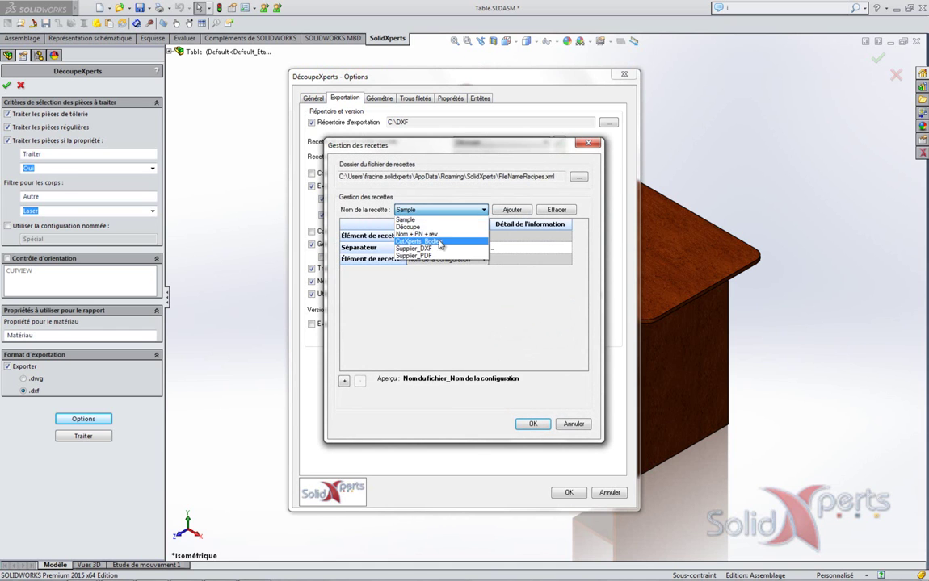
left_click(436, 247)
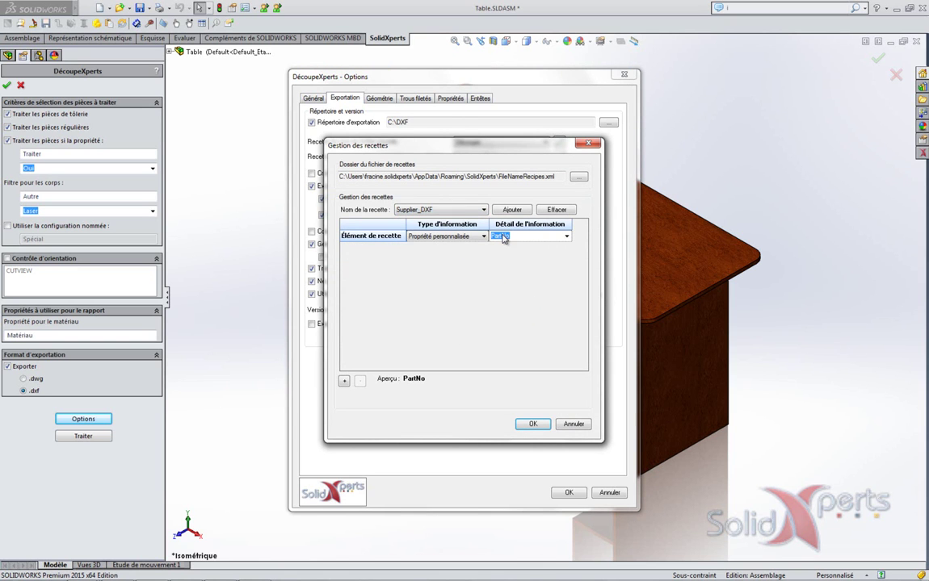
left_click(452, 210)
left_click(445, 257)
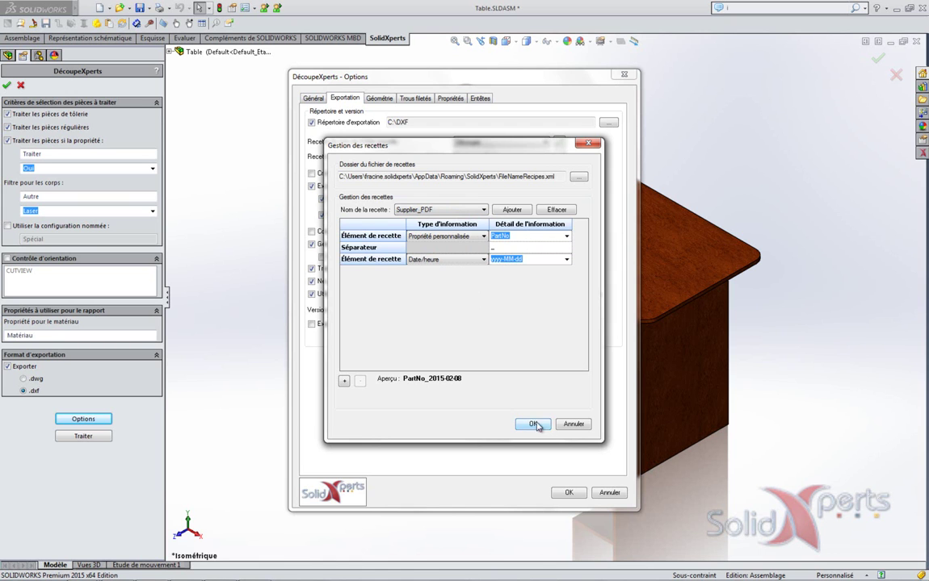
left_click(561, 425)
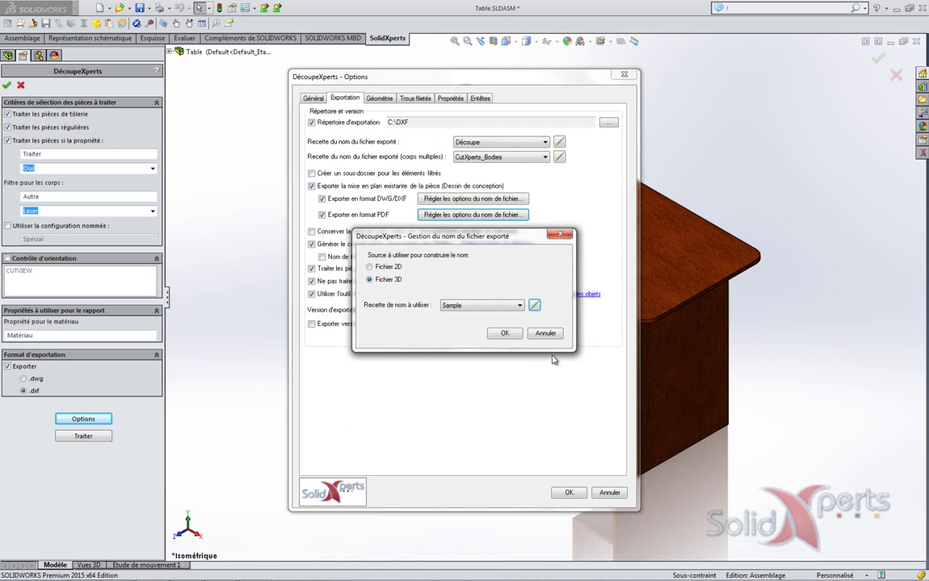
left_click(505, 333)
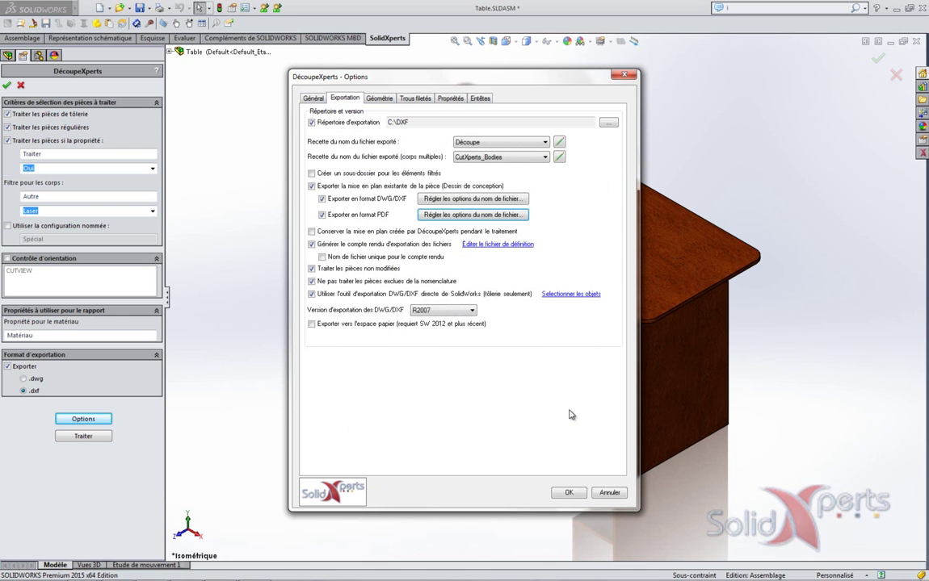